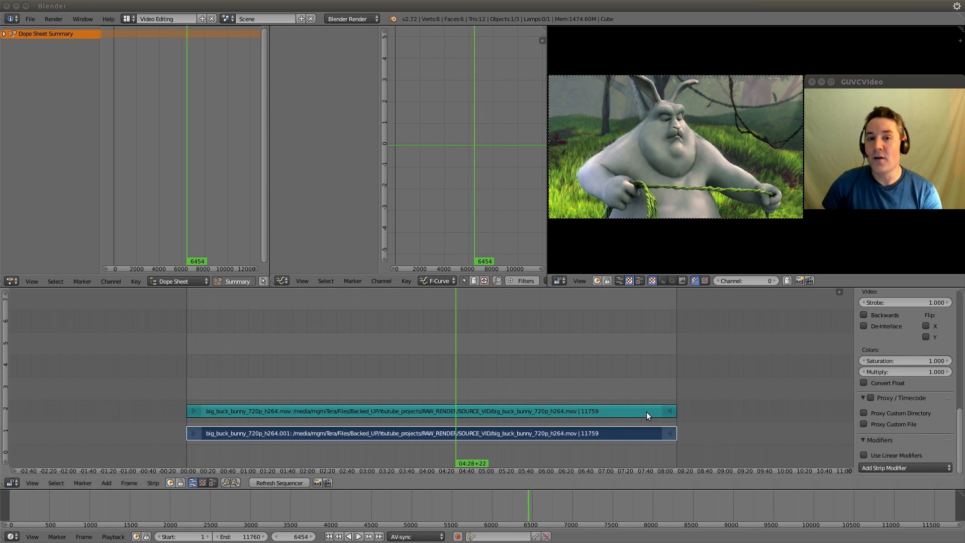
- Move the playhead to frame 11139 and insert a volume keyframe of 1.000 on the big_buck_bunny audio strip
left_click(651, 412)
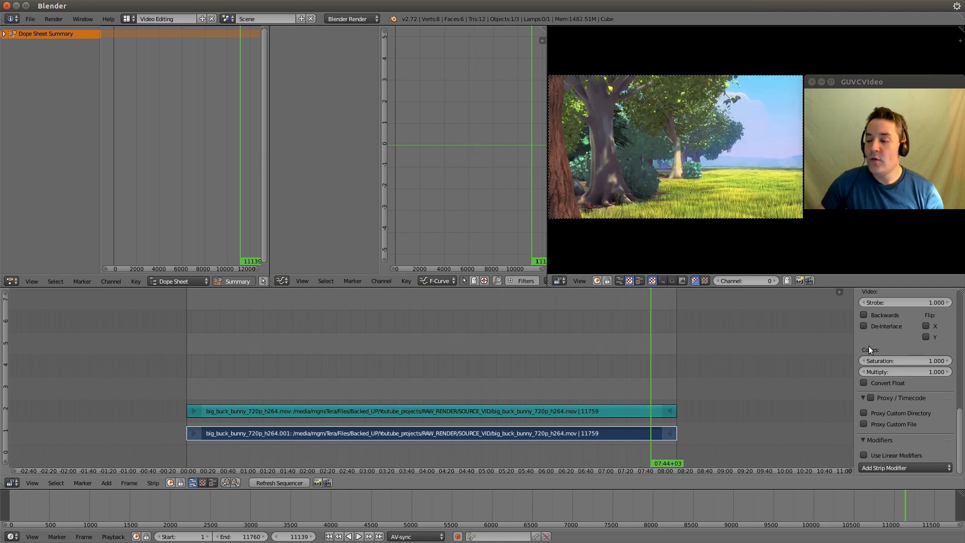
right_click(542, 412)
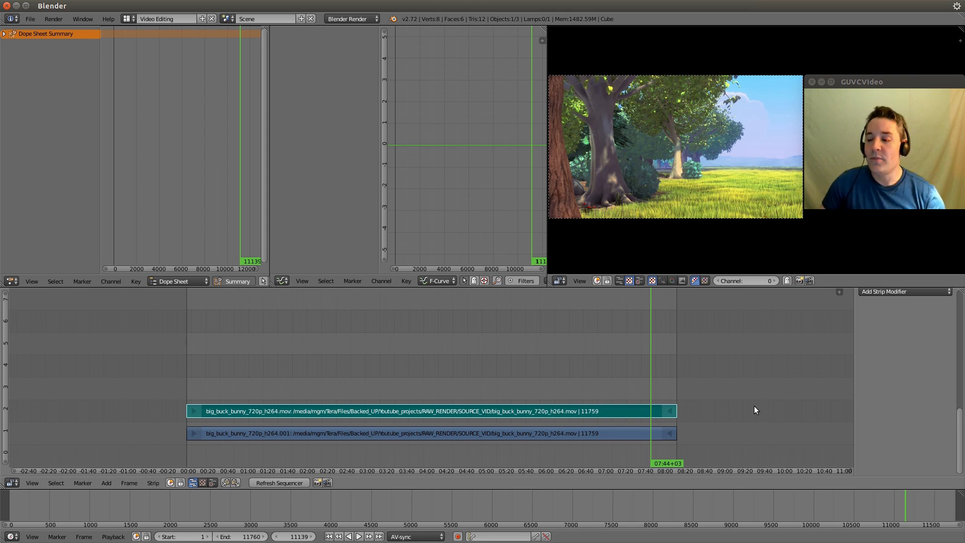
scroll(935, 377, "up", 8)
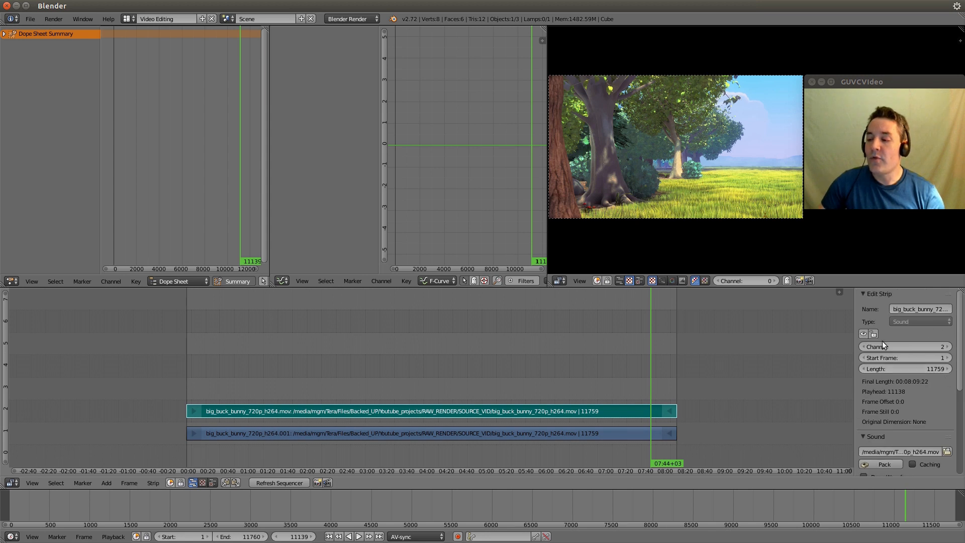
scroll(912, 347, "down", 6)
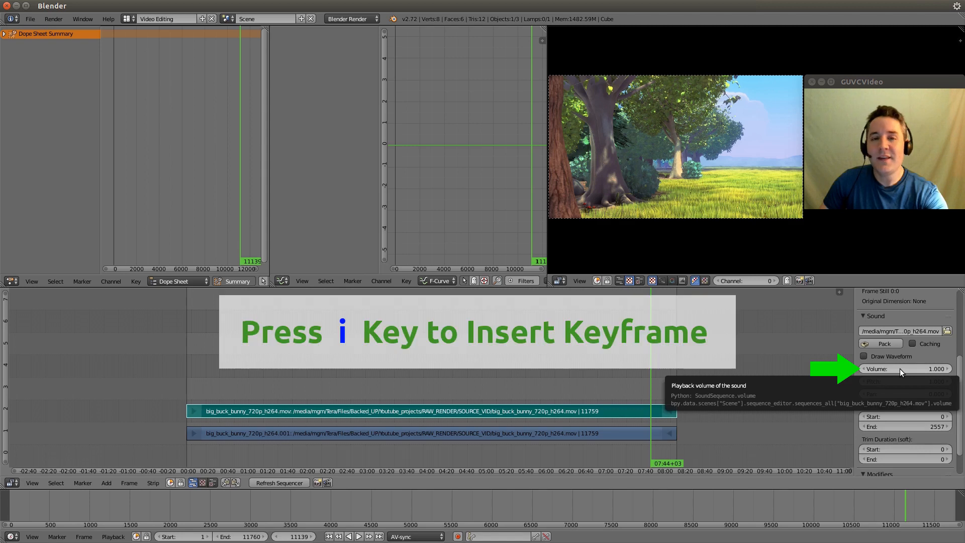
key("i")
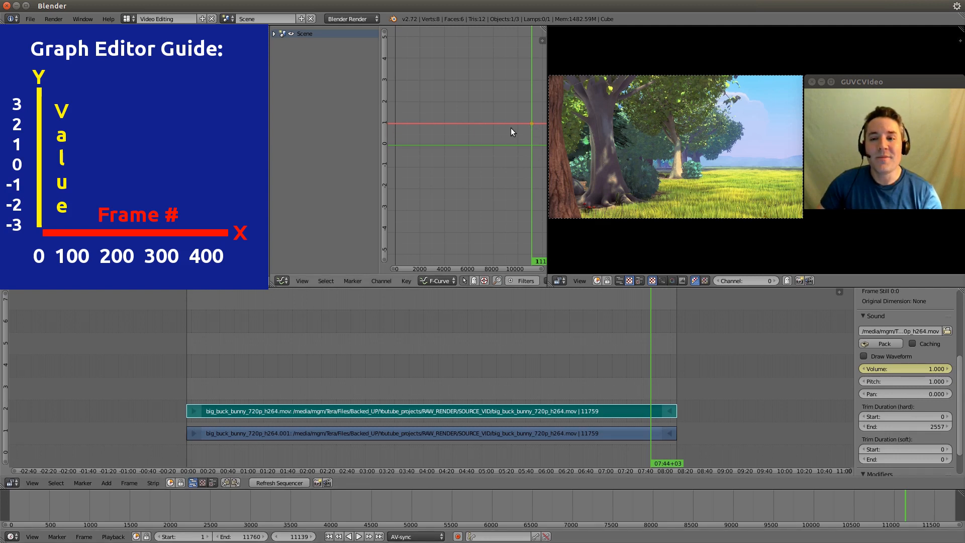
- Expand the Scene channels in the graph editor, and check which channels the dope sheet summary contains before collapsing it
left_click(273, 34)
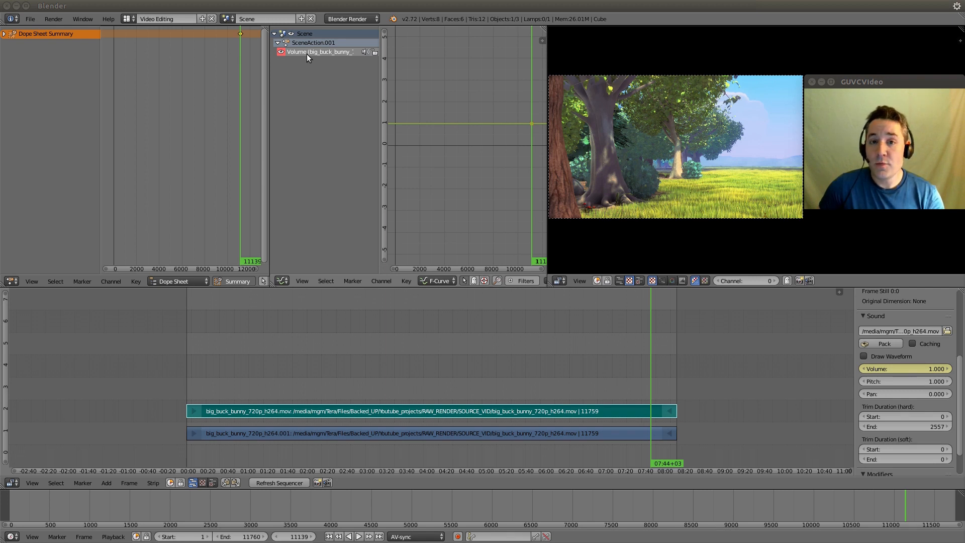
left_click(4, 35)
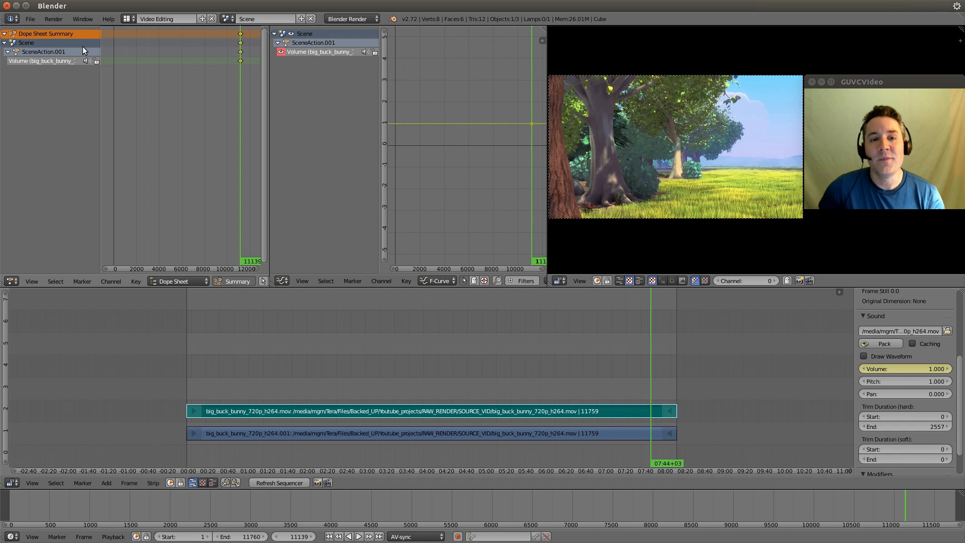
left_click(5, 34)
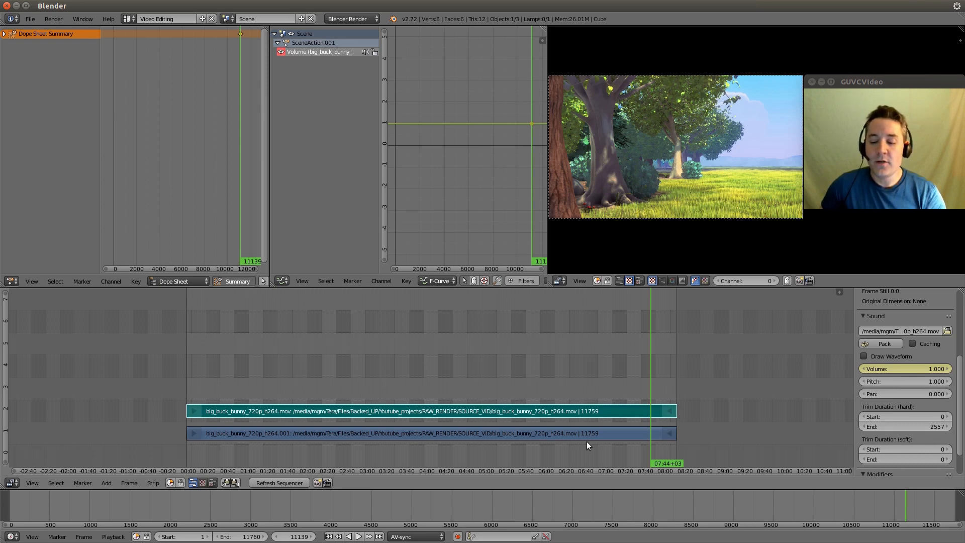
- Jump to the last frame, 11760, set the audio strip's volume to 0, and insert a volume keyframe there
left_click(380, 537)
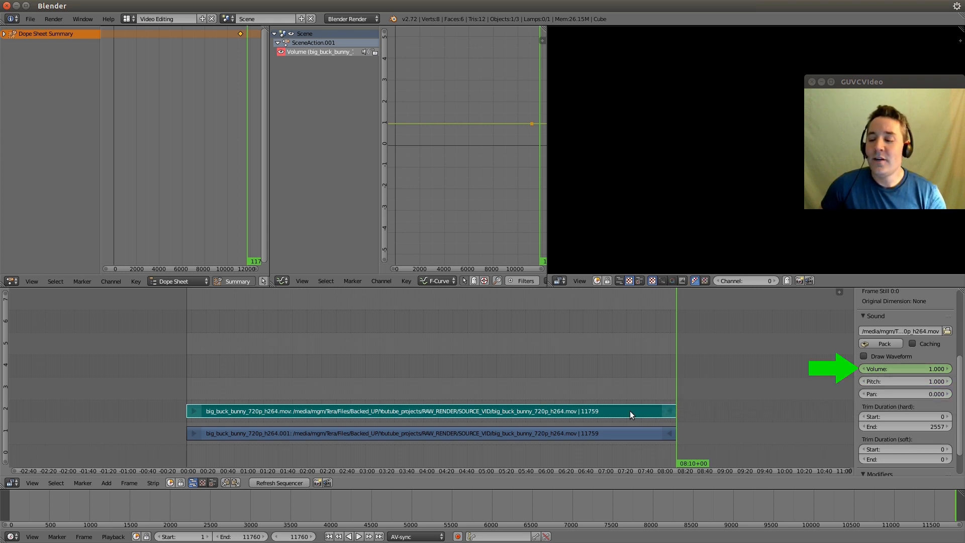
left_click(907, 369)
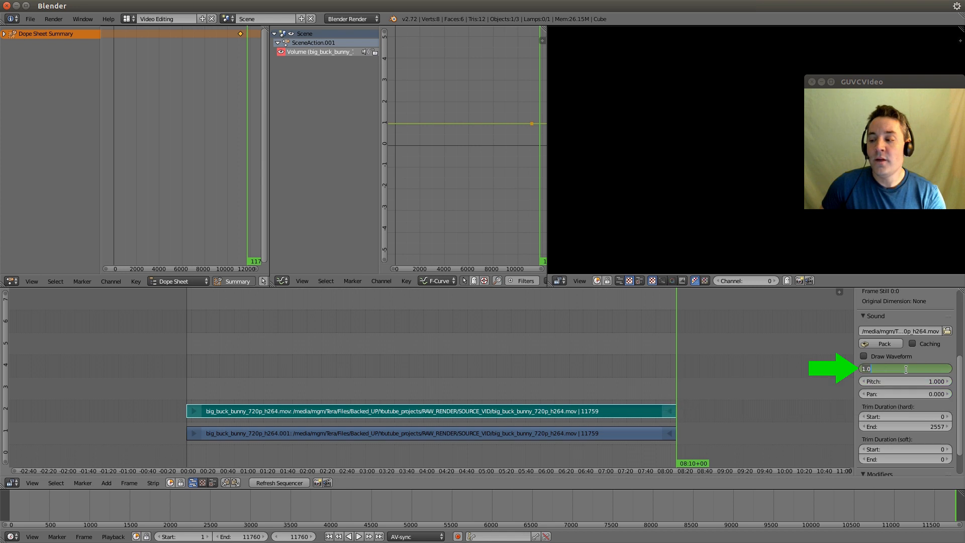
type("0")
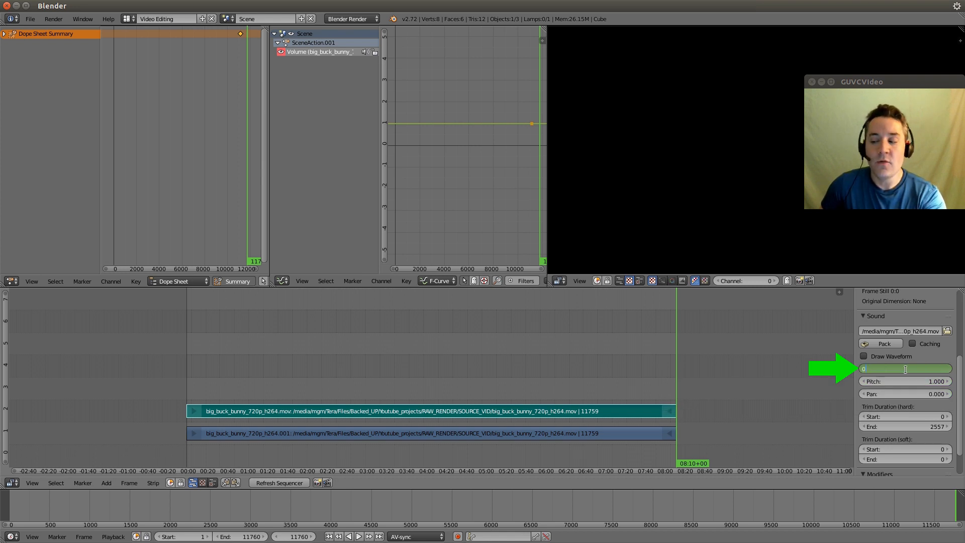
key("Return")
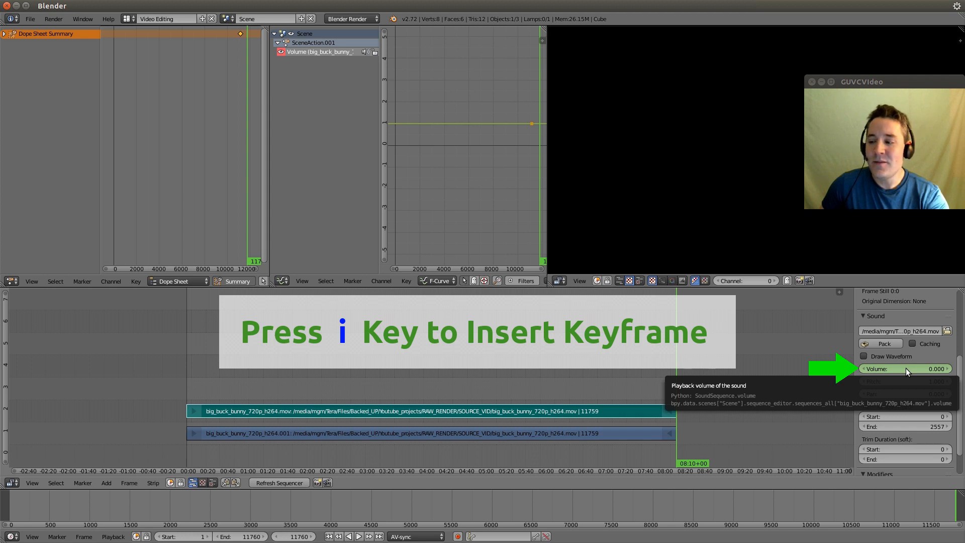
key("i")
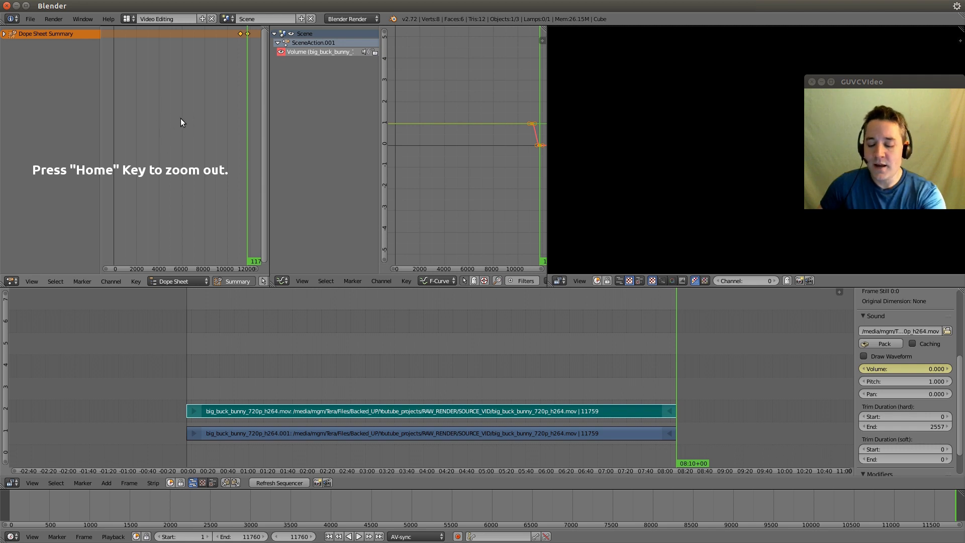
- Fit the keyframes in the dope sheet and graph editor, and scrub to the first volume keyframe and back to the last
key("Home")
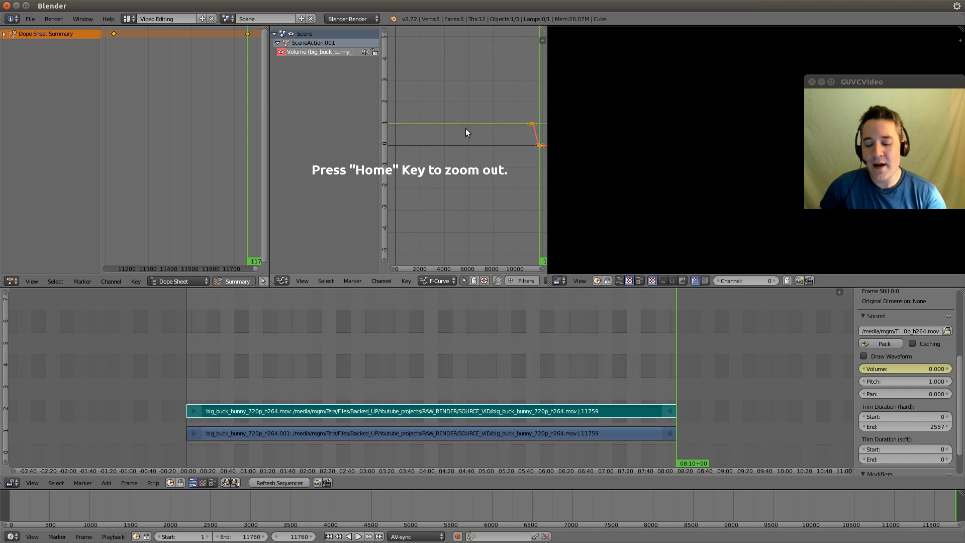
key("Home")
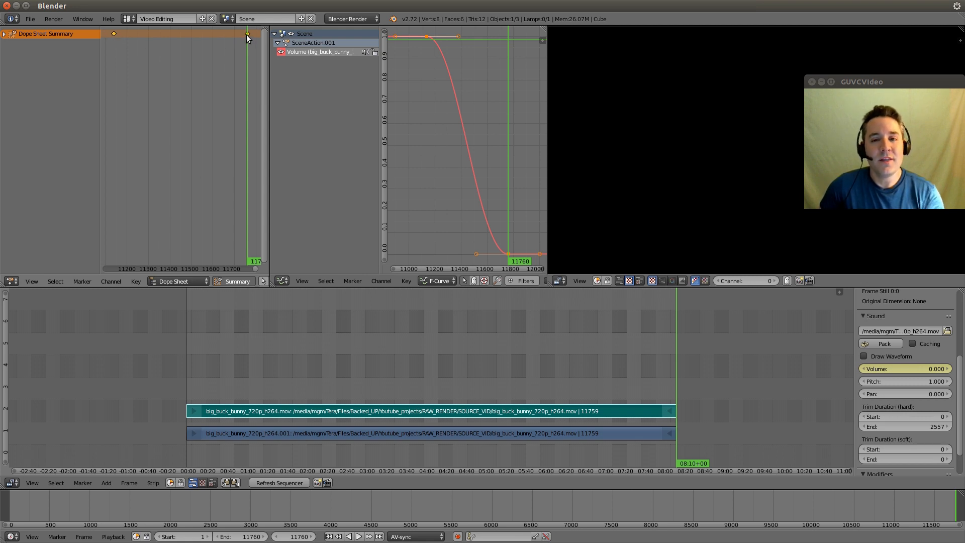
left_click(113, 35)
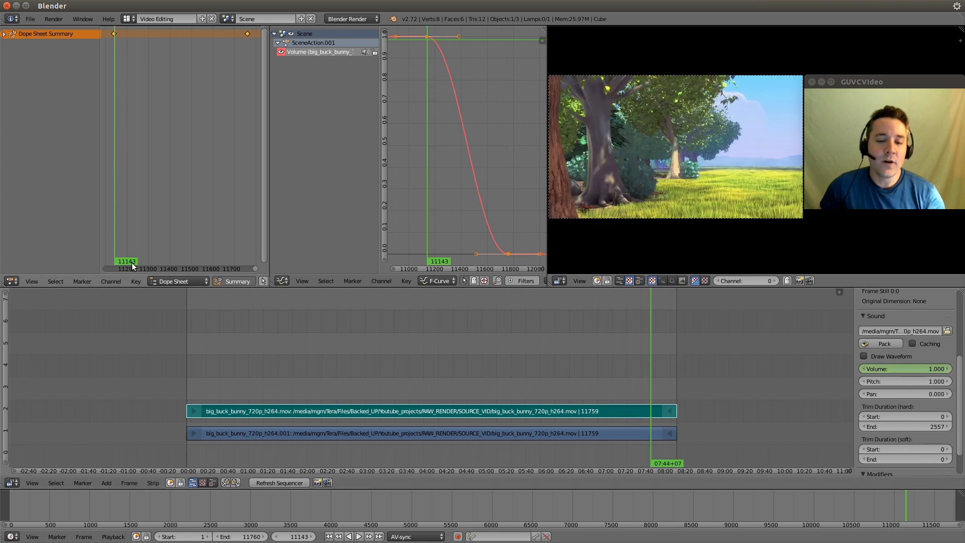
left_click(247, 36)
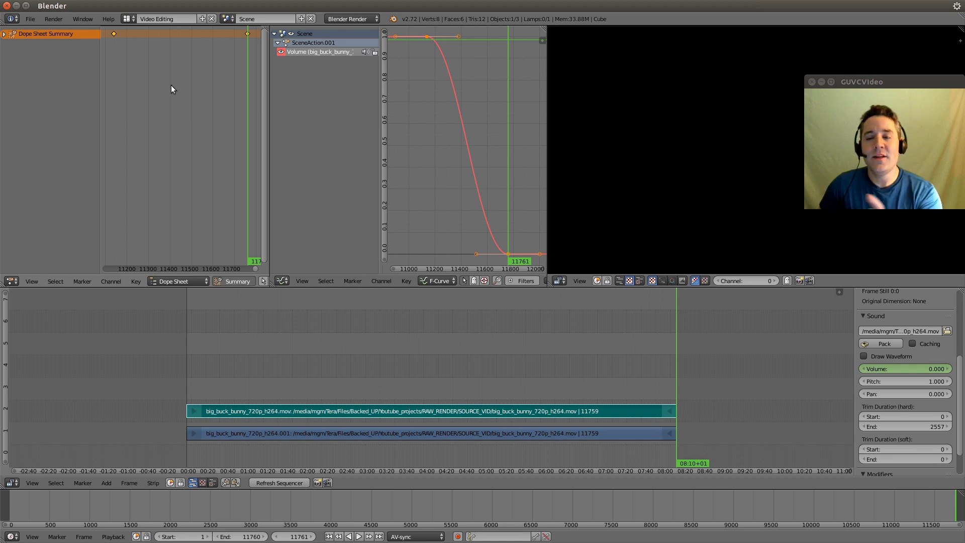
- Move the first volume keyframe 389 frames later in the dope sheet, and bring it back to shortly before frame 11200
left_click(113, 34)
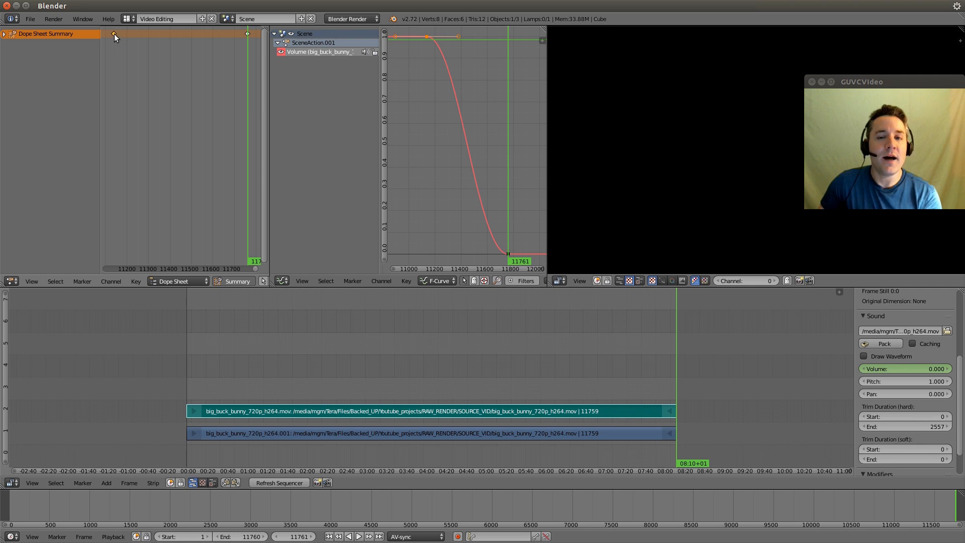
key("g")
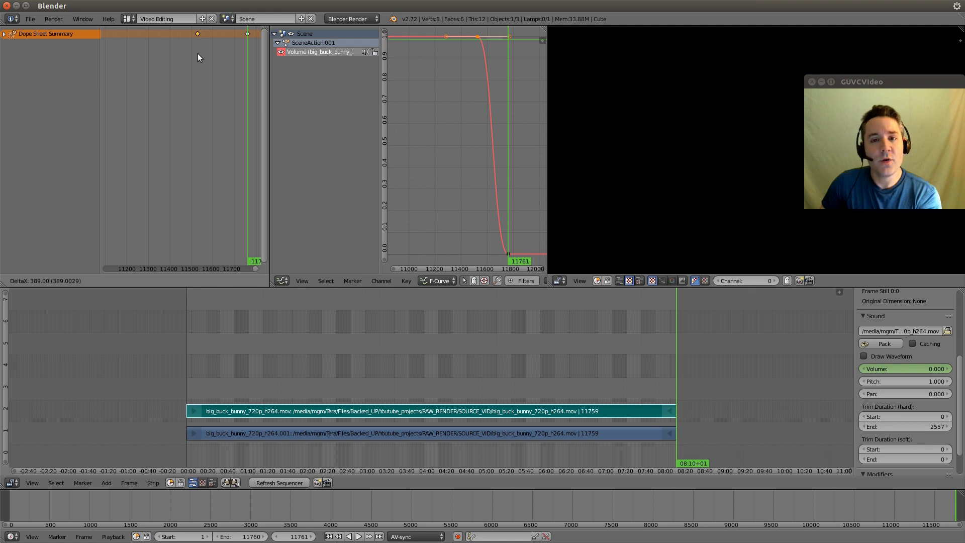
left_click(198, 53)
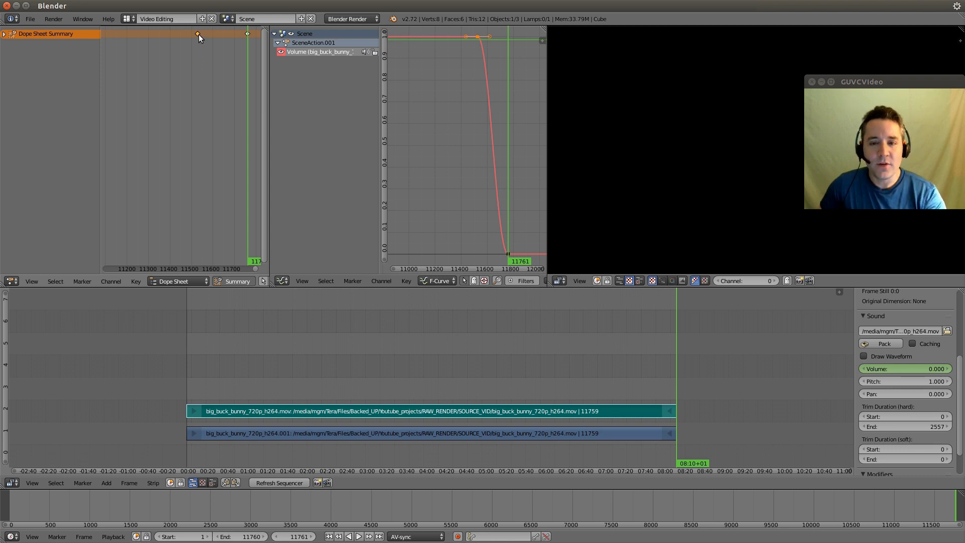
right_click_drag(198, 34, 120, 34)
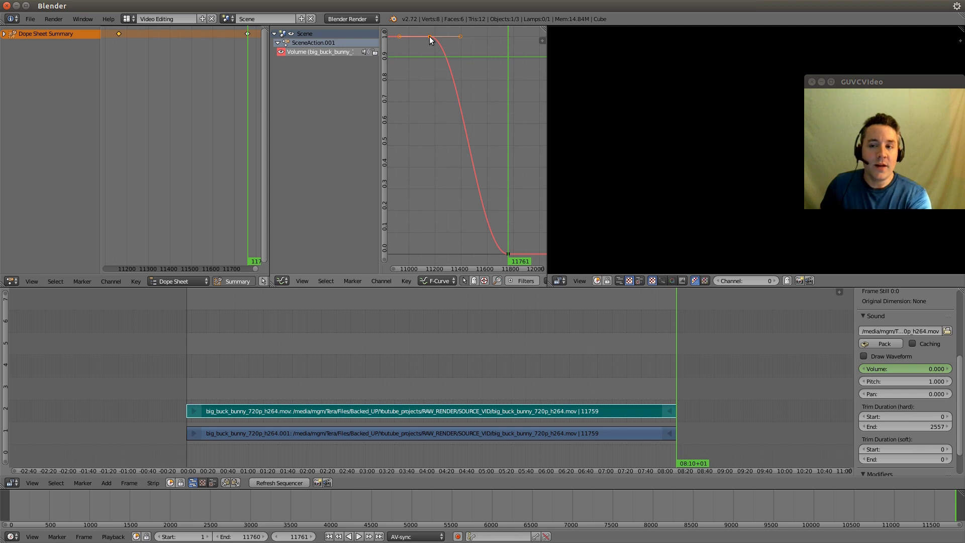
- Try moving the first volume keyframe along X and Y in the graph editor, and pull its right handle straight down to about 0.5
key("g")
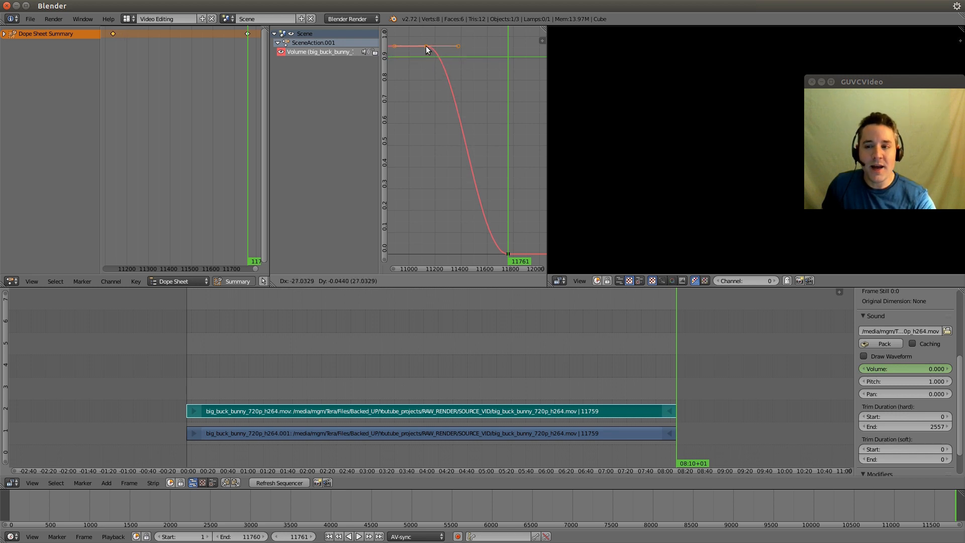
key("x")
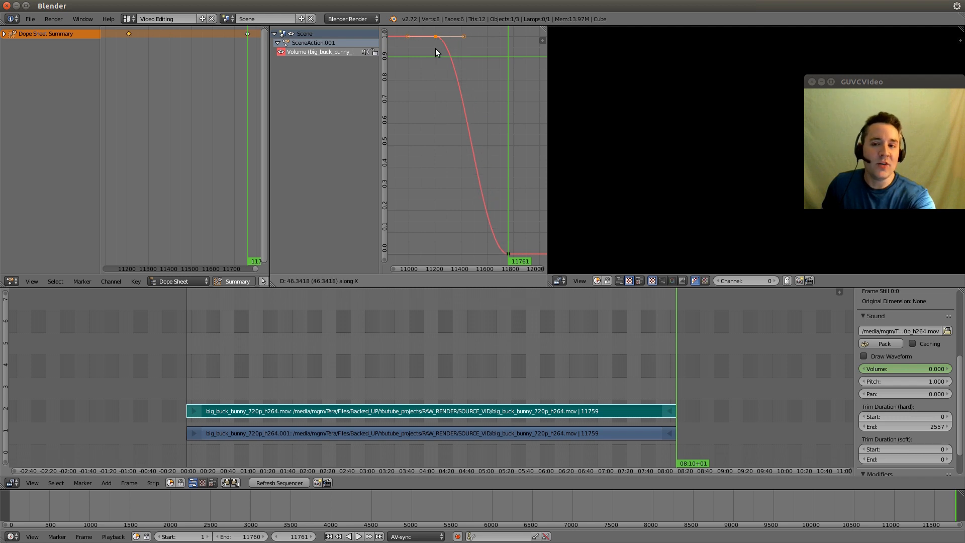
key("y")
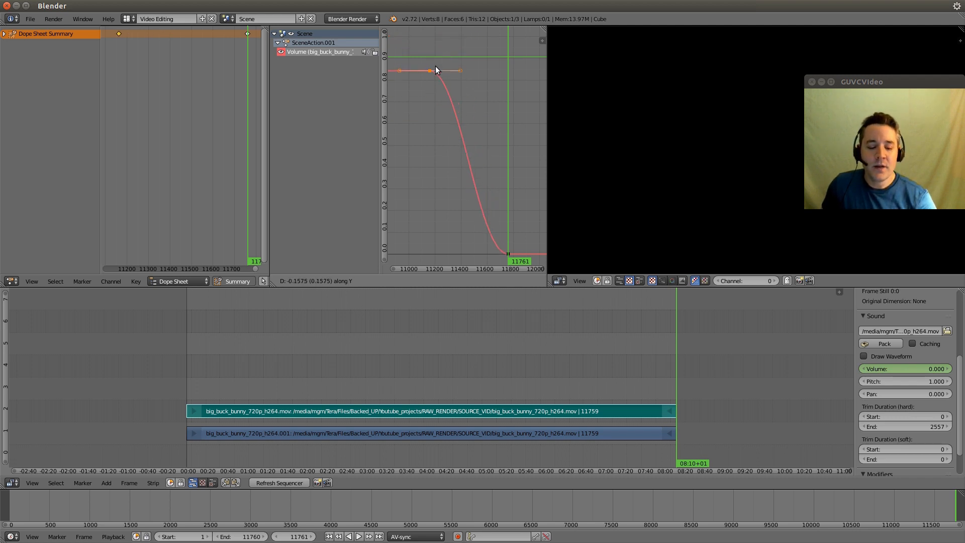
left_click(436, 52)
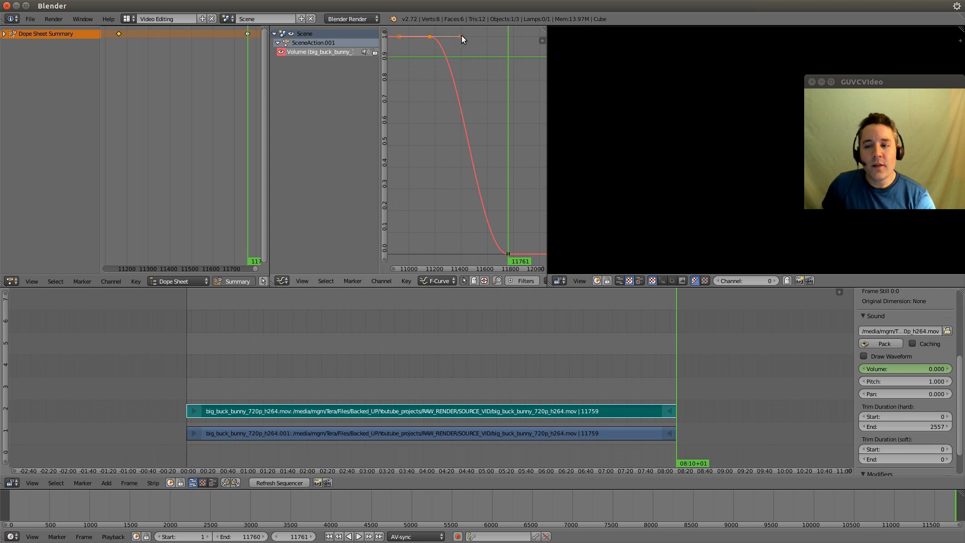
right_click_drag(462, 36, 430, 139)
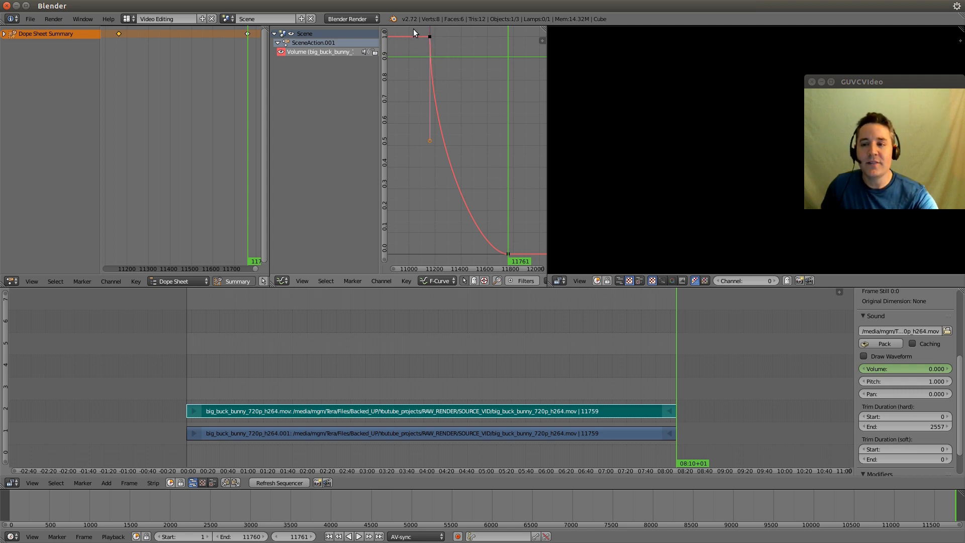
- Box-select both volume keyframes in the graph editor and try the Bounce and Back interpolation modes on them
key("b")
left_click_drag(415, 27, 527, 261)
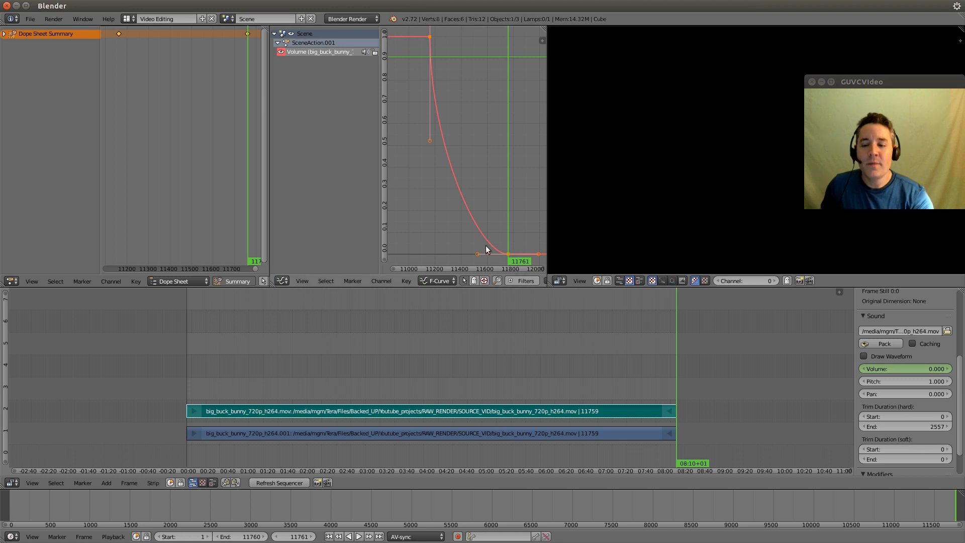
left_click(401, 282)
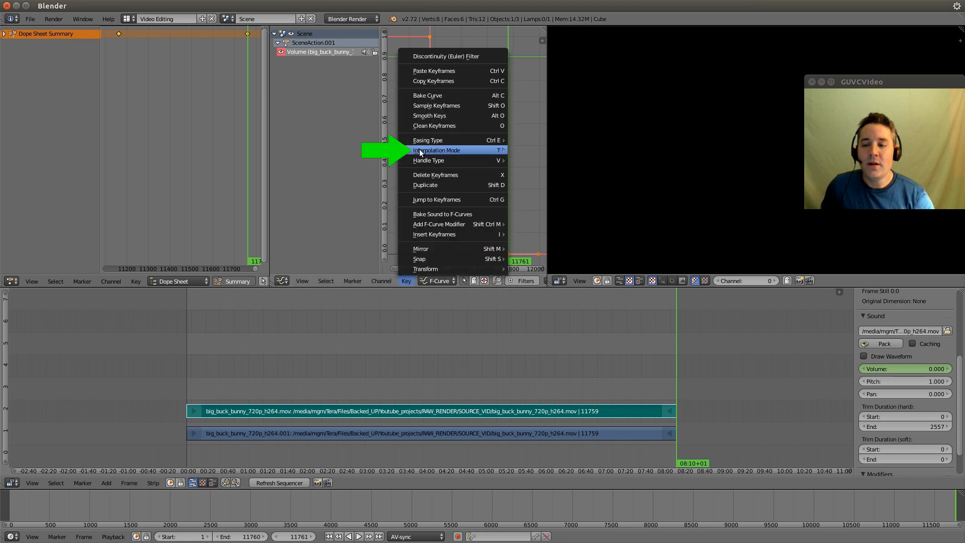
mouse_move(441, 152)
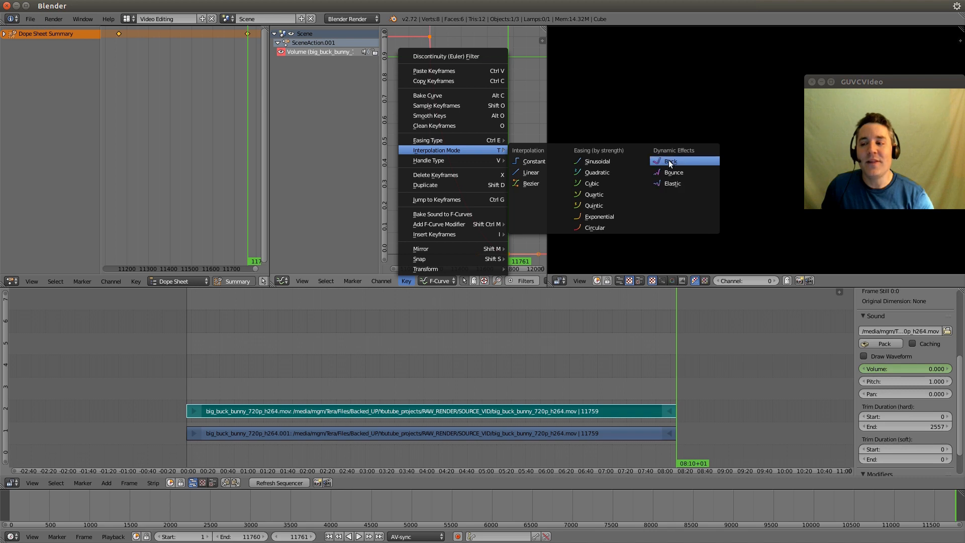
left_click(691, 173)
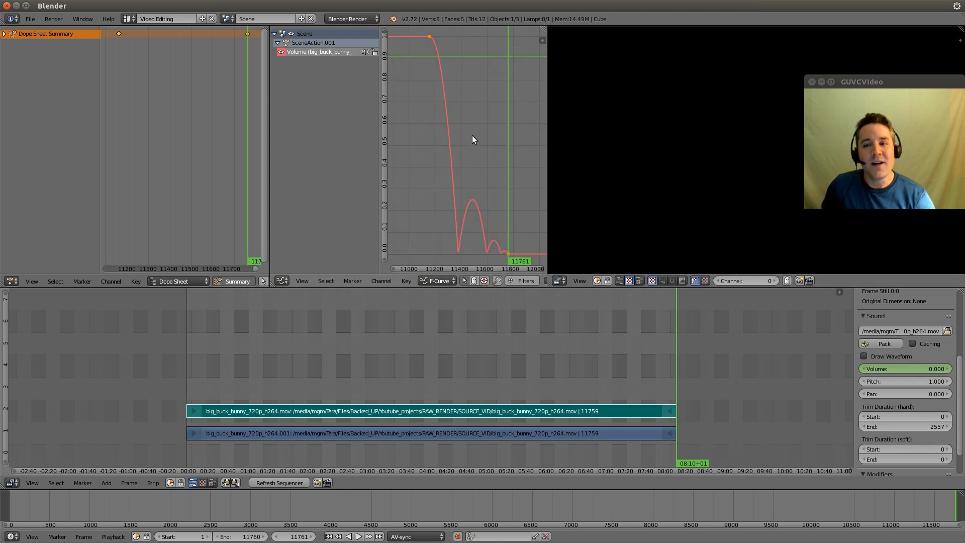
left_click(406, 281)
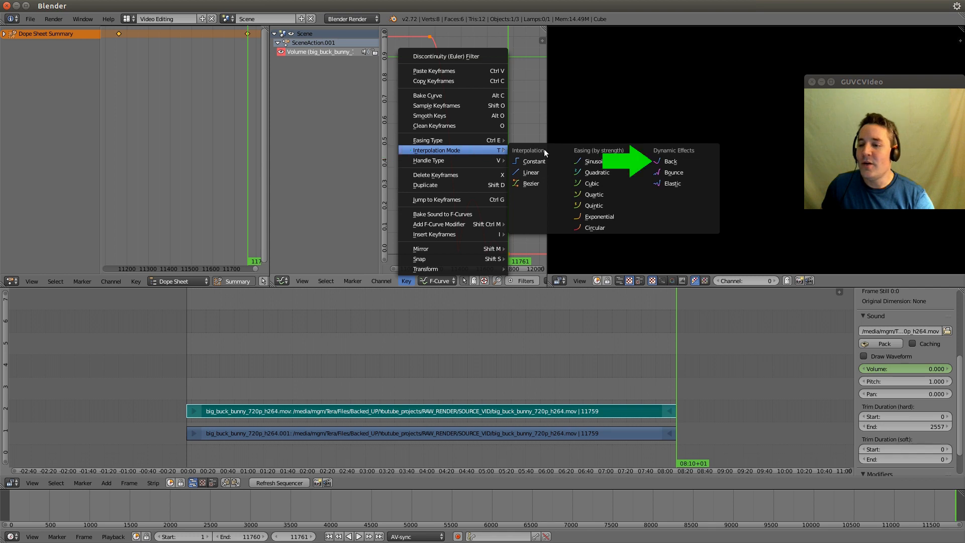
left_click(672, 162)
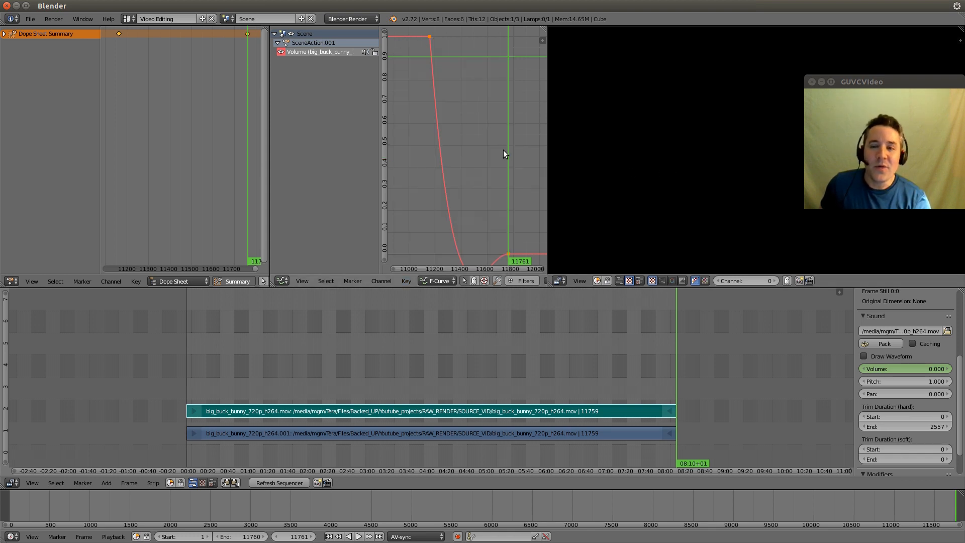
- Set the interpolation mode of the selected volume keyframes to Linear
left_click(406, 281)
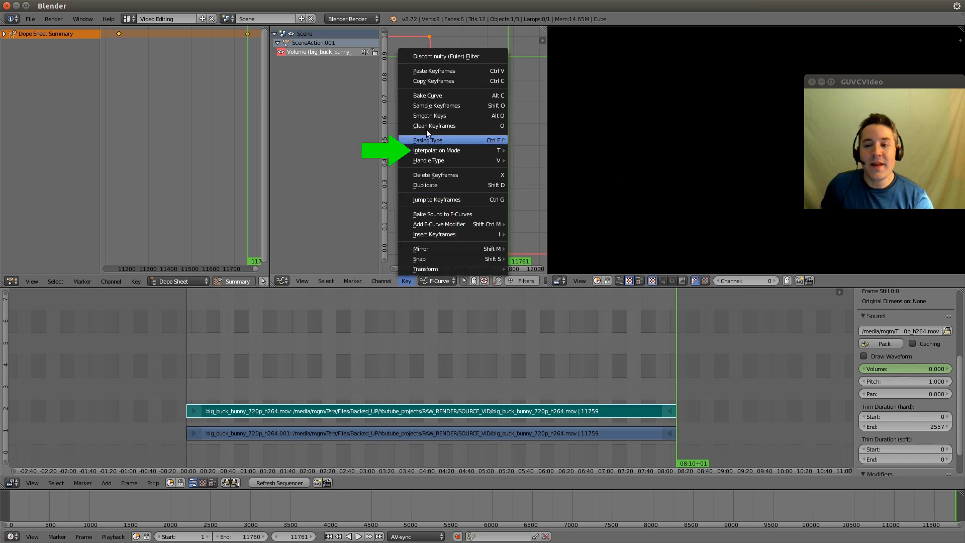
mouse_move(434, 149)
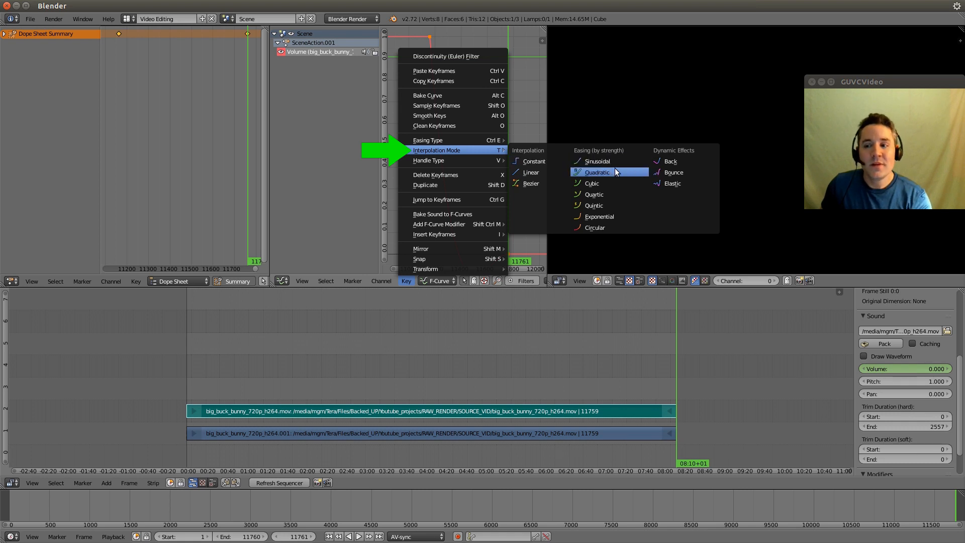
left_click(529, 172)
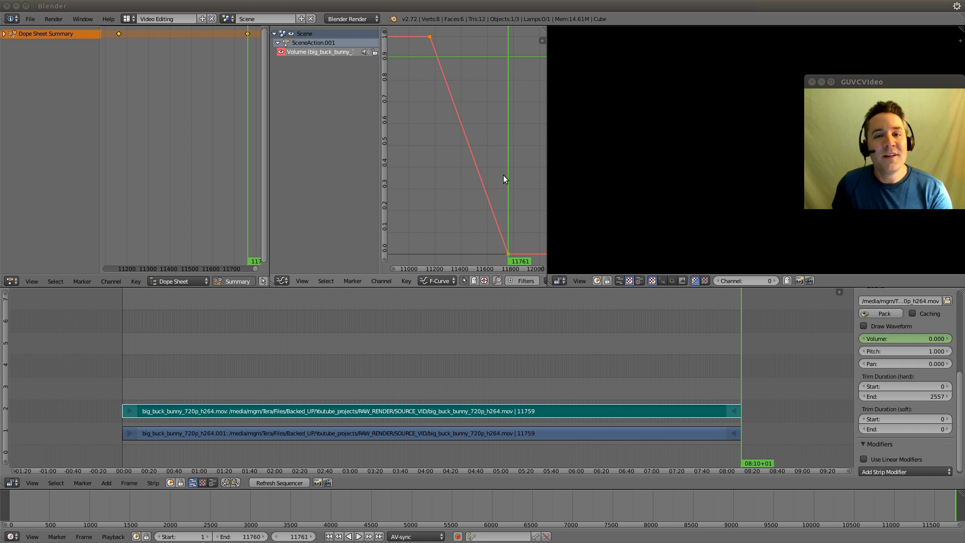
- Select the video strip on channel 1 and add a Color Balance strip modifier to it
right_click(575, 435)
scroll(929, 373, "down", 9)
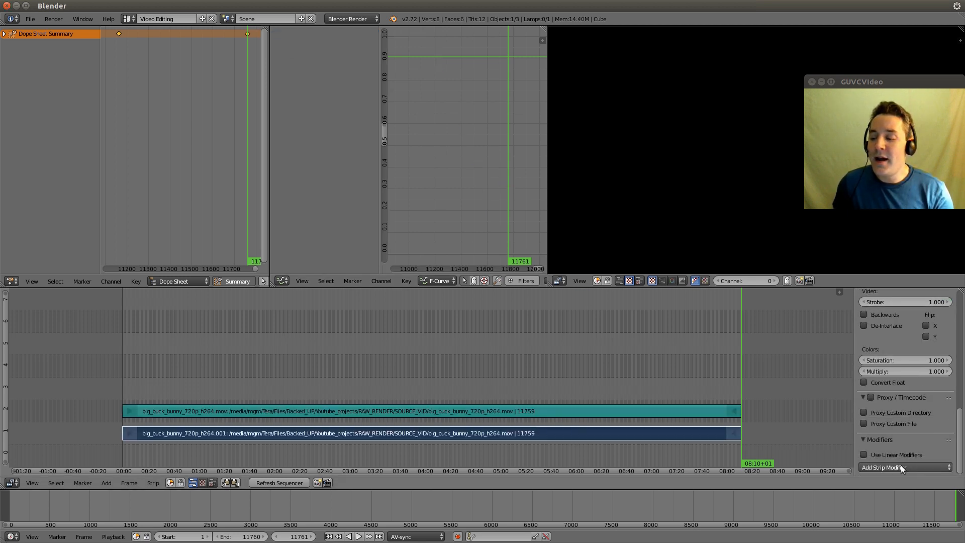
left_click(903, 466)
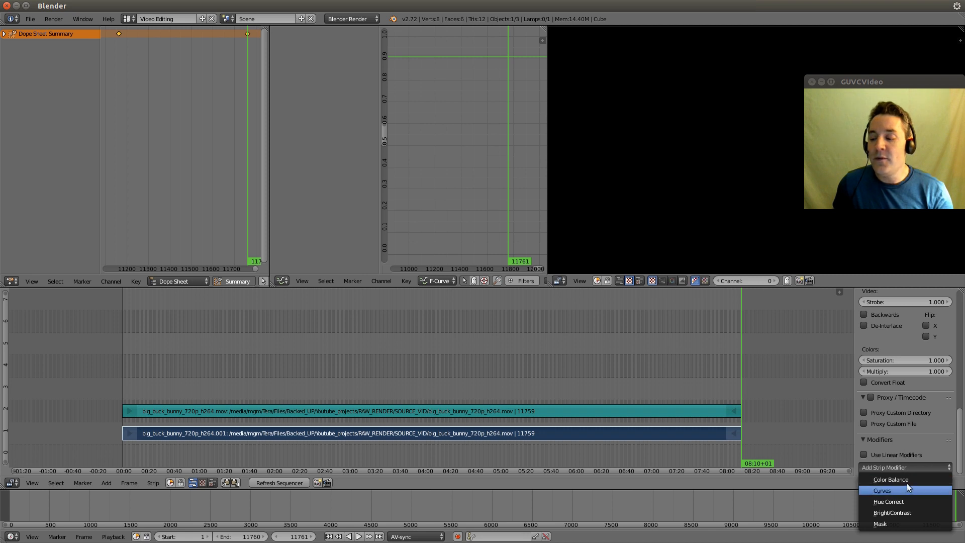
left_click(903, 479)
scroll(913, 414, "down", 5)
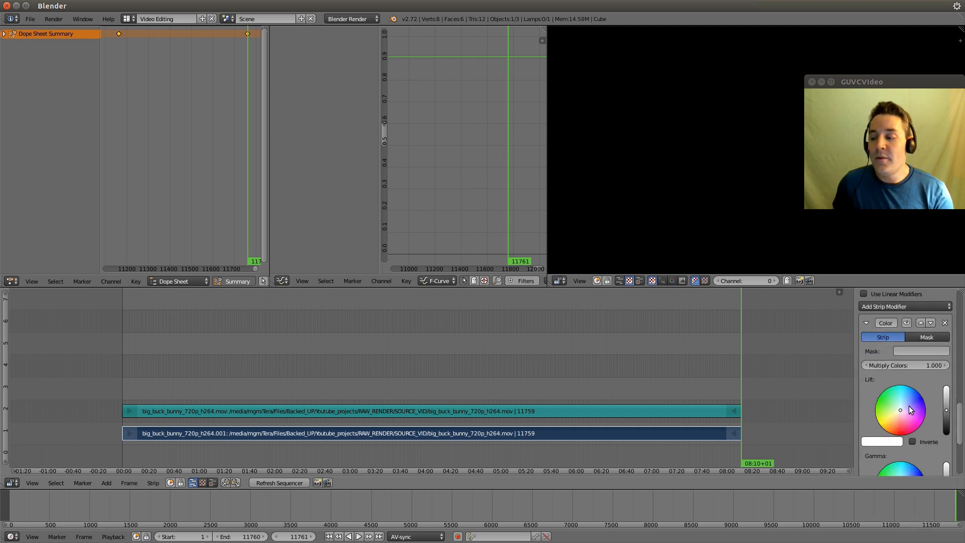